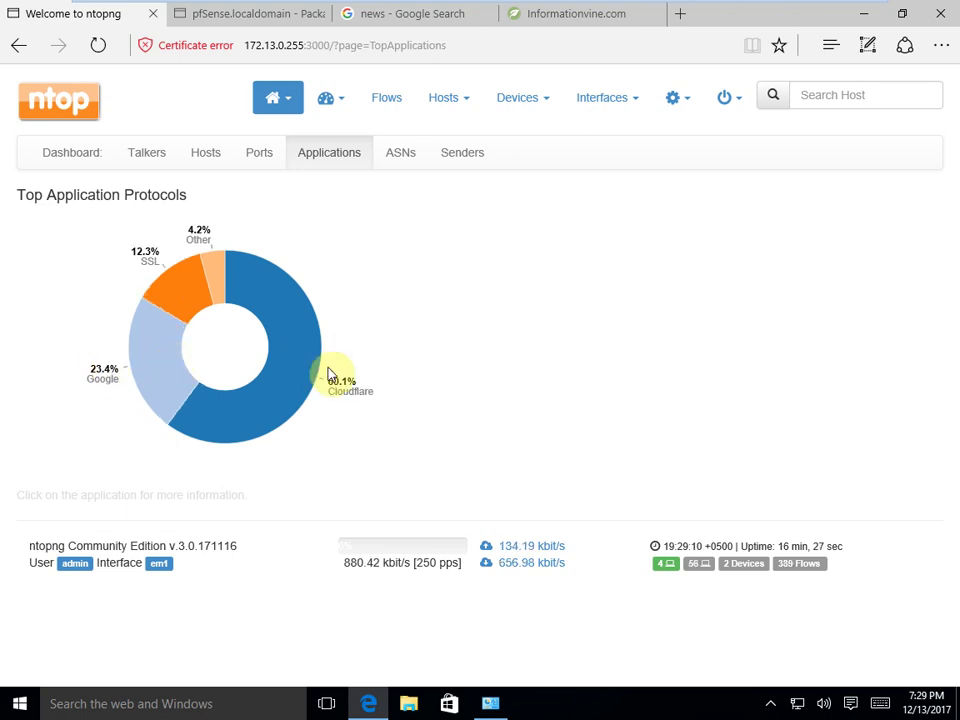
# - Review the dashboard's top hosts, top talker ASNs and top flow senders charts
pyautogui.click(206, 155)
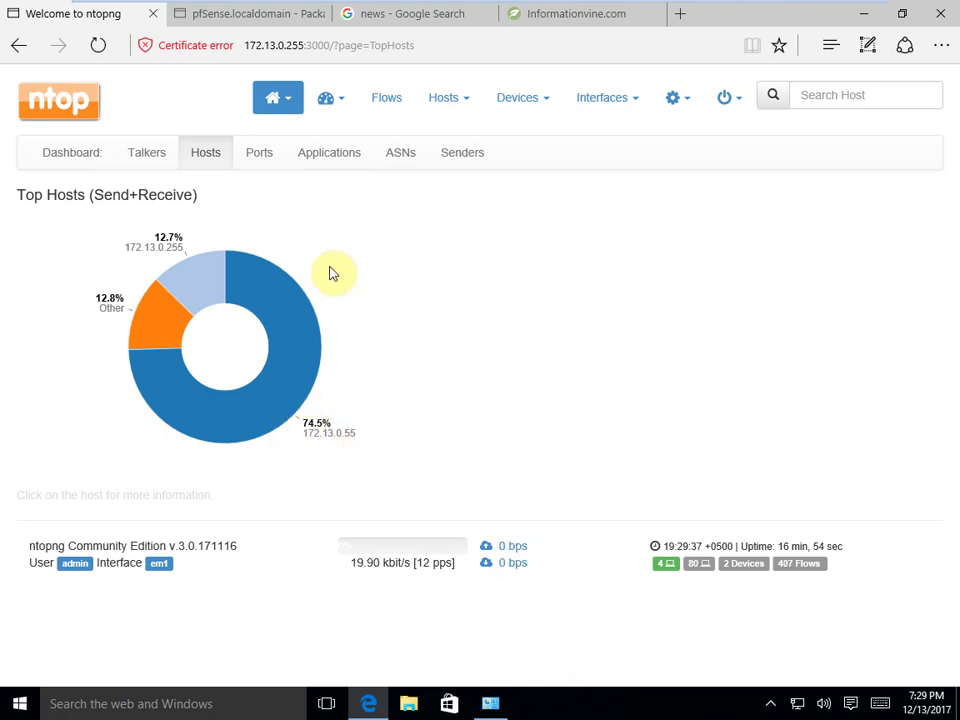
pyautogui.click(389, 158)
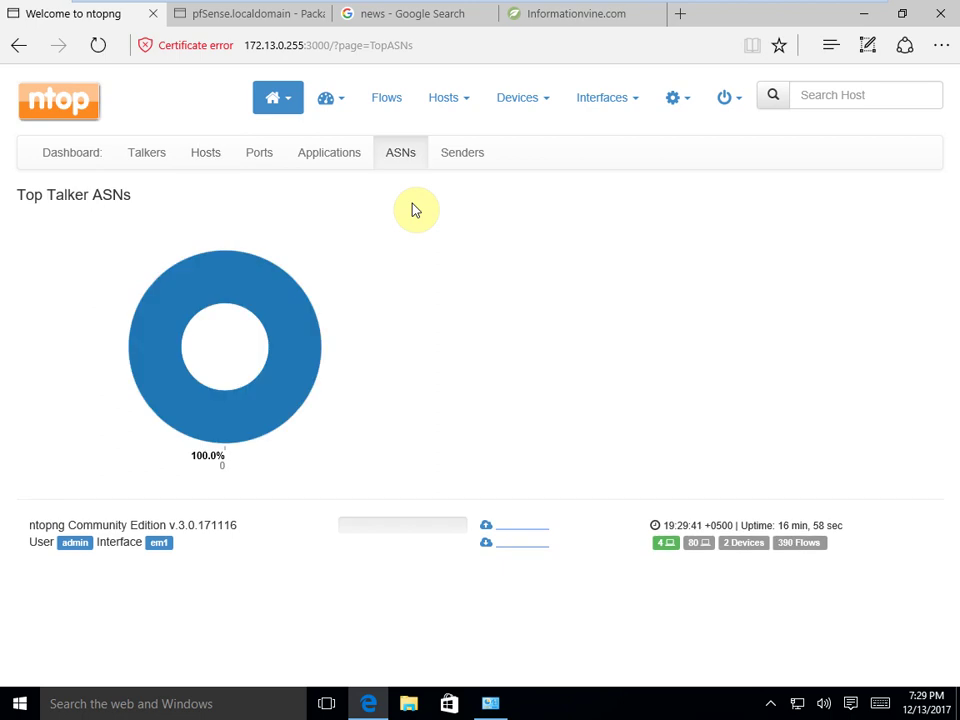
pyautogui.click(463, 160)
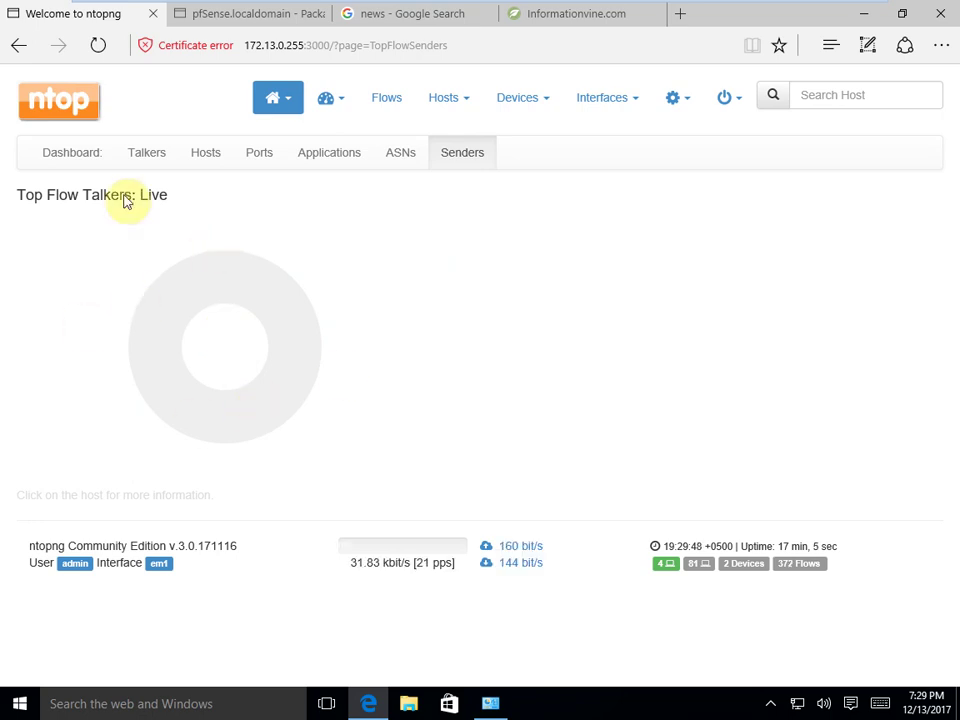
# - Open the active flows list and filter it to IPv4 Only
pyautogui.click(402, 98)
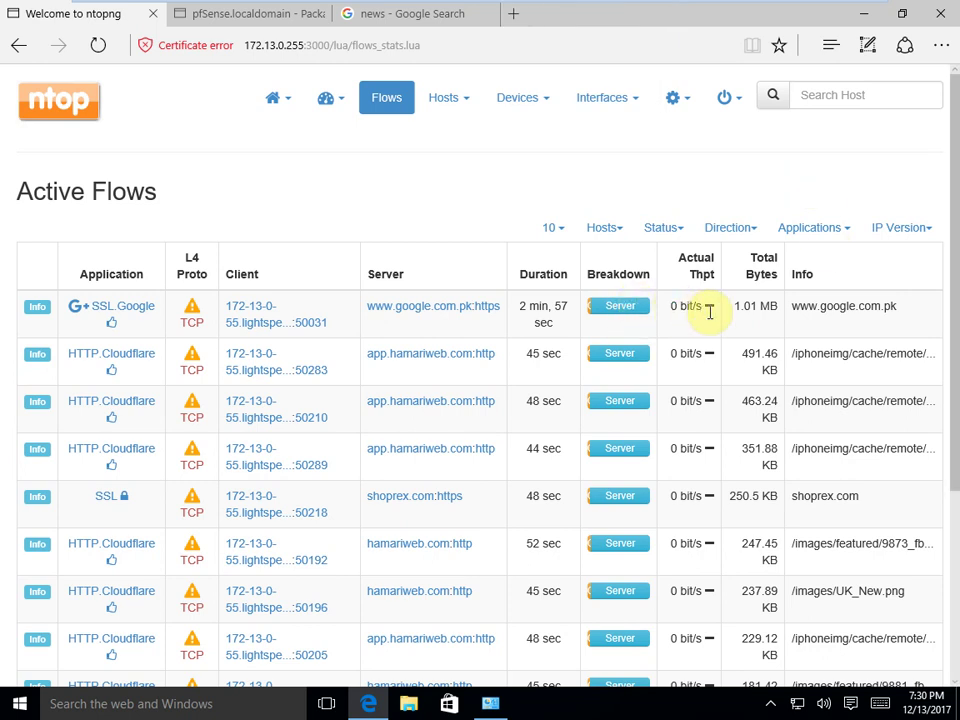
pyautogui.moveTo(955, 198)
pyautogui.mouseDown()
pyautogui.moveTo(955, 272)
pyautogui.moveTo(955, 182)
pyautogui.mouseUp()
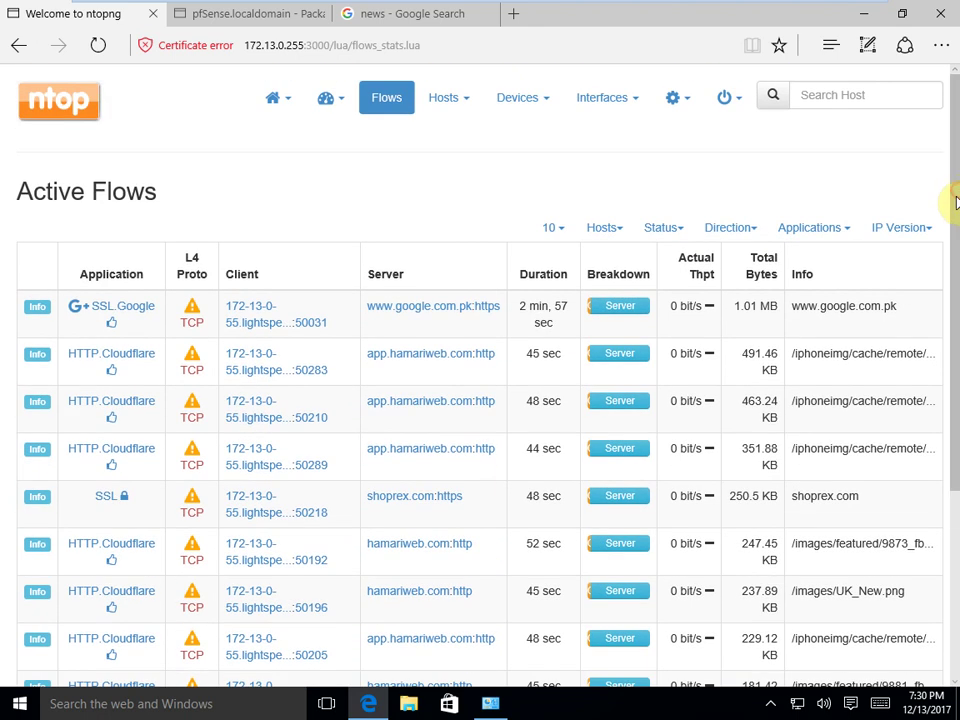
pyautogui.click(912, 230)
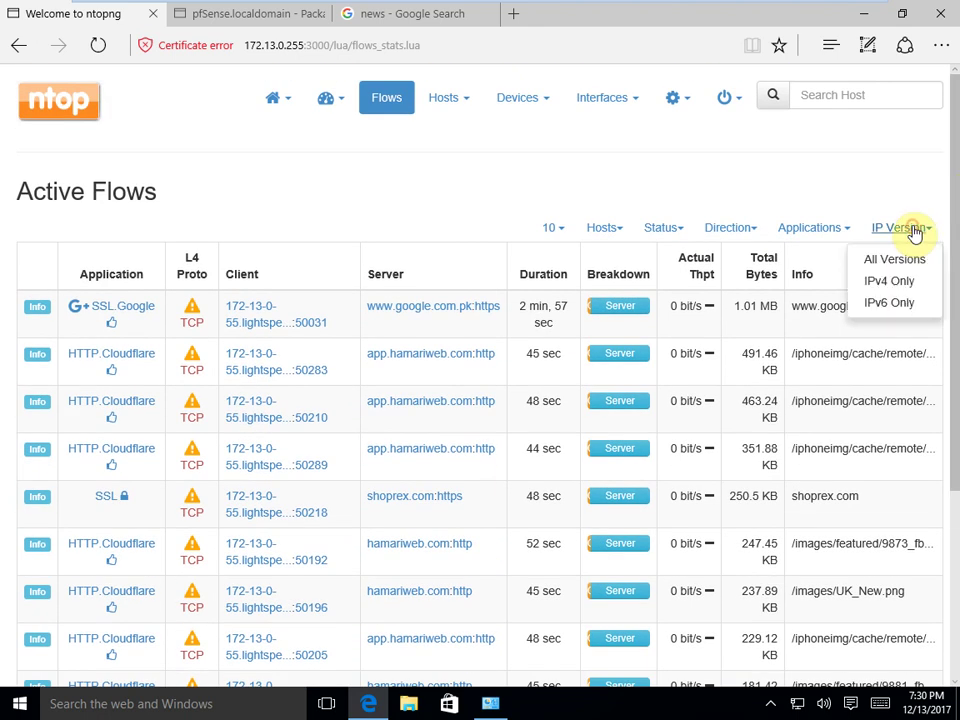
pyautogui.click(912, 284)
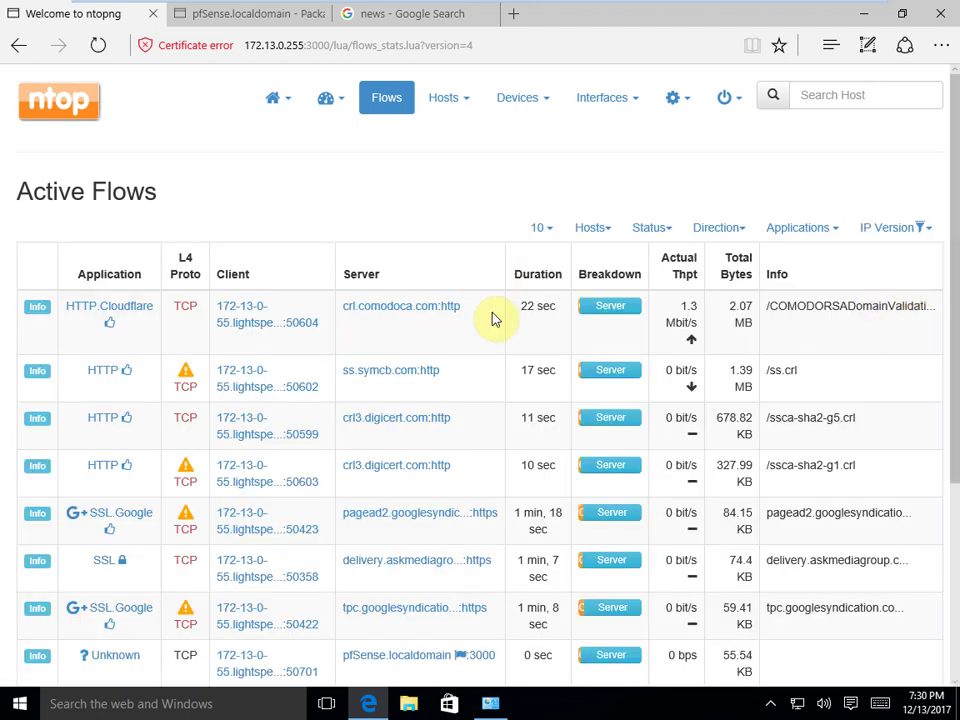
# - Examine the available application, direction and status filter options for the active flows
pyautogui.click(818, 230)
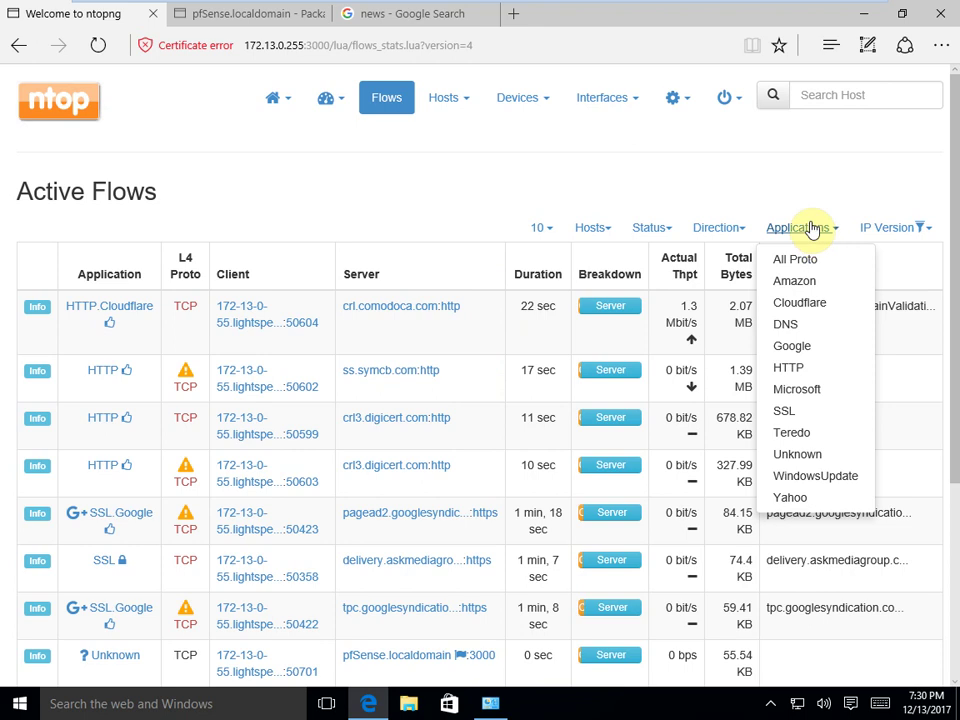
pyautogui.click(799, 182)
pyautogui.click(740, 228)
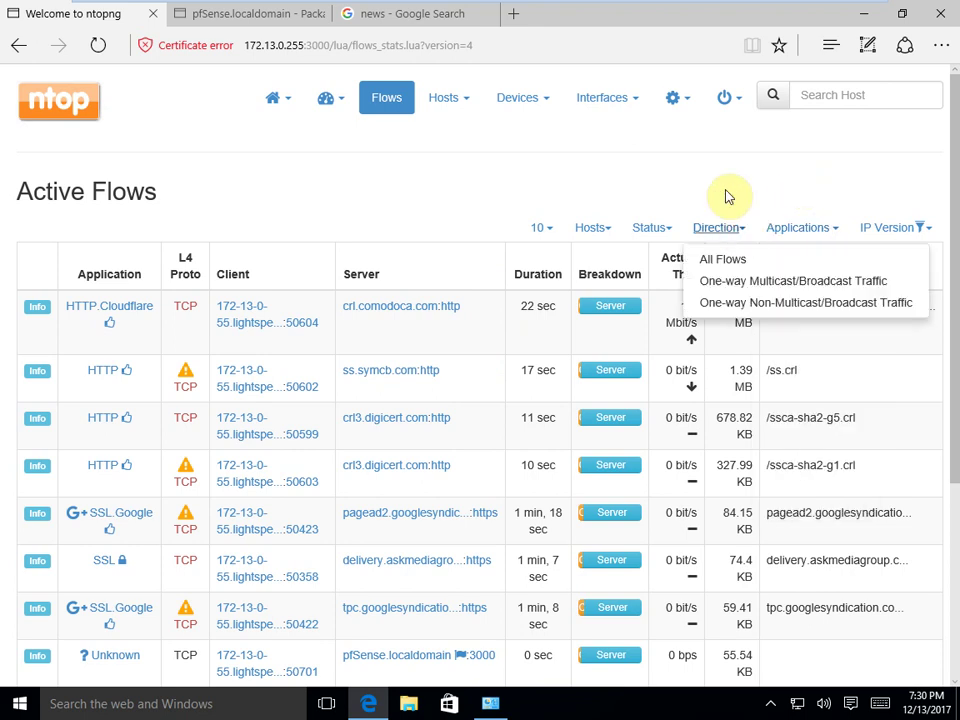
pyautogui.click(726, 193)
pyautogui.click(657, 228)
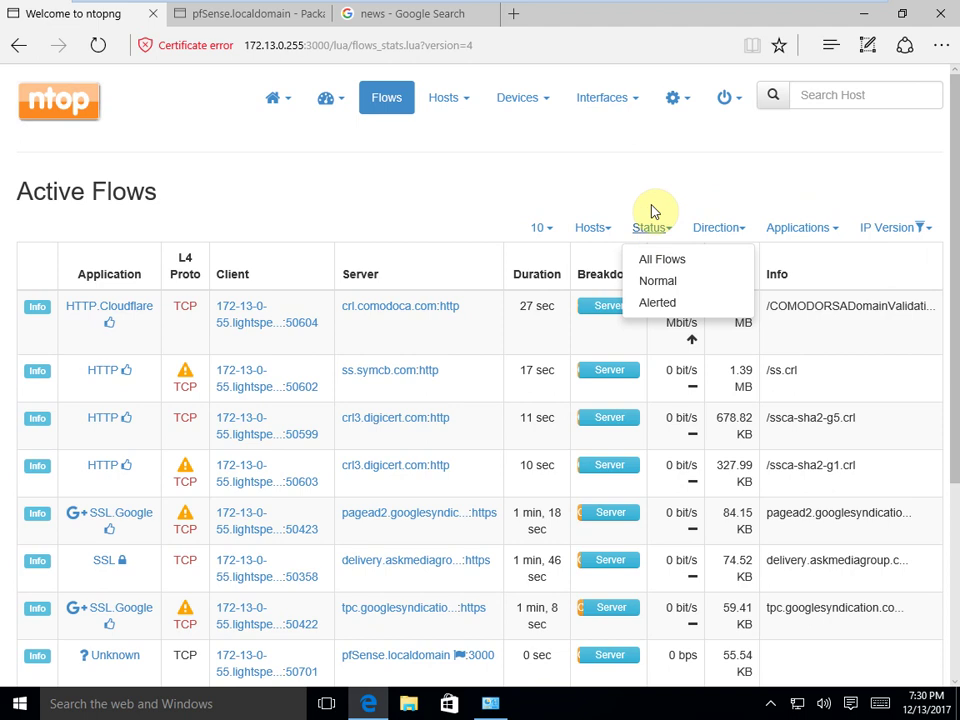
pyautogui.click(643, 189)
# - Filter the active flows to Local Only hosts and look through the listed flows
pyautogui.click(596, 229)
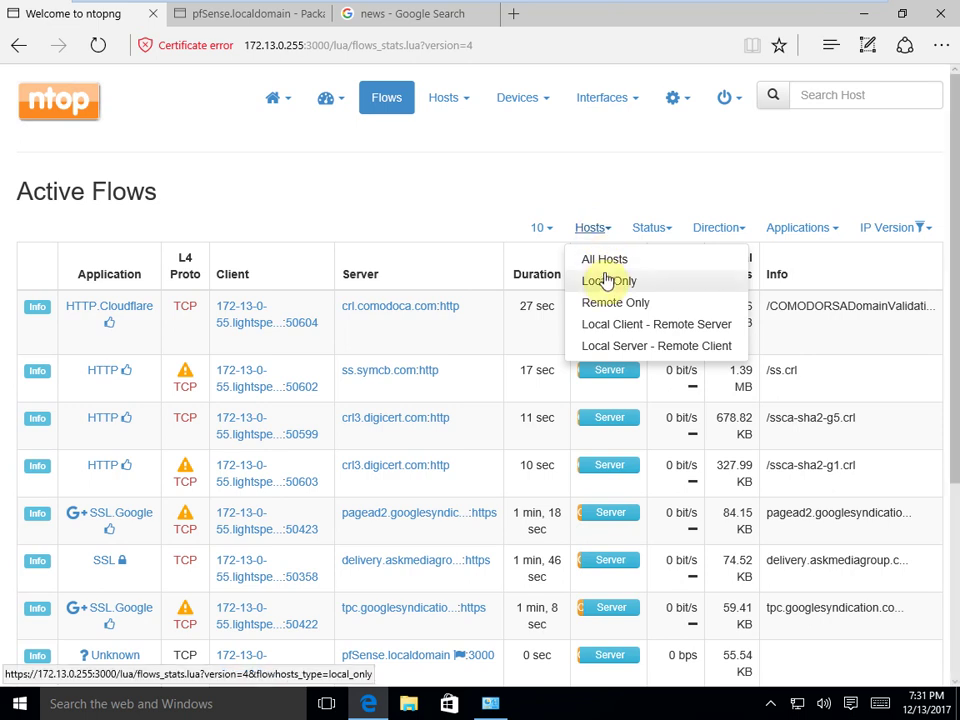
pyautogui.click(608, 276)
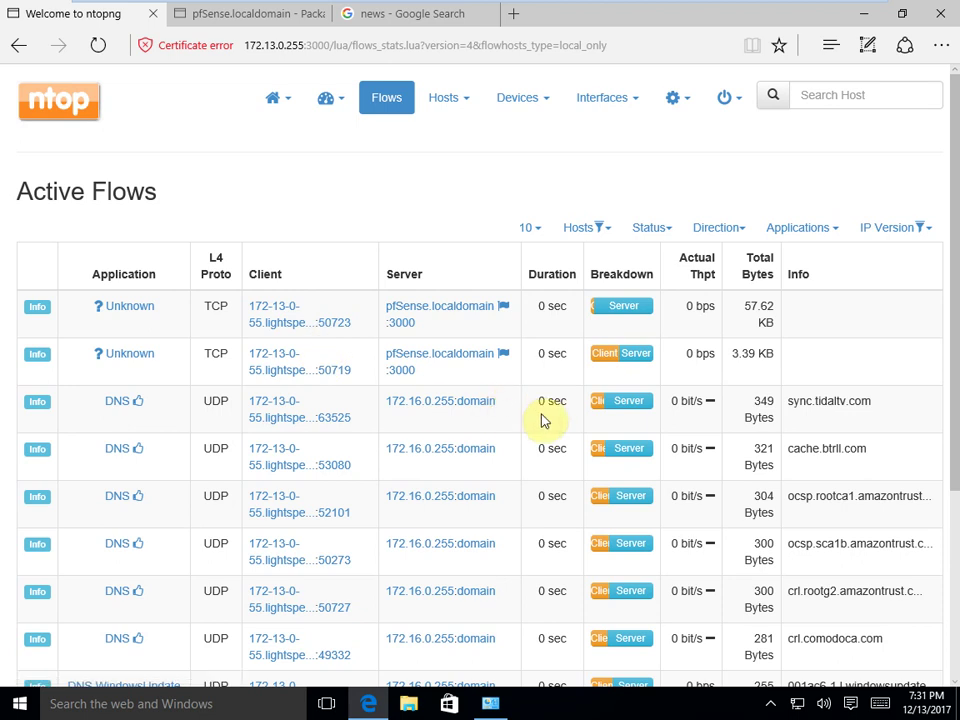
pyautogui.moveTo(956, 351)
pyautogui.mouseDown()
pyautogui.moveTo(951, 480)
pyautogui.moveTo(950, 360)
pyautogui.mouseUp()
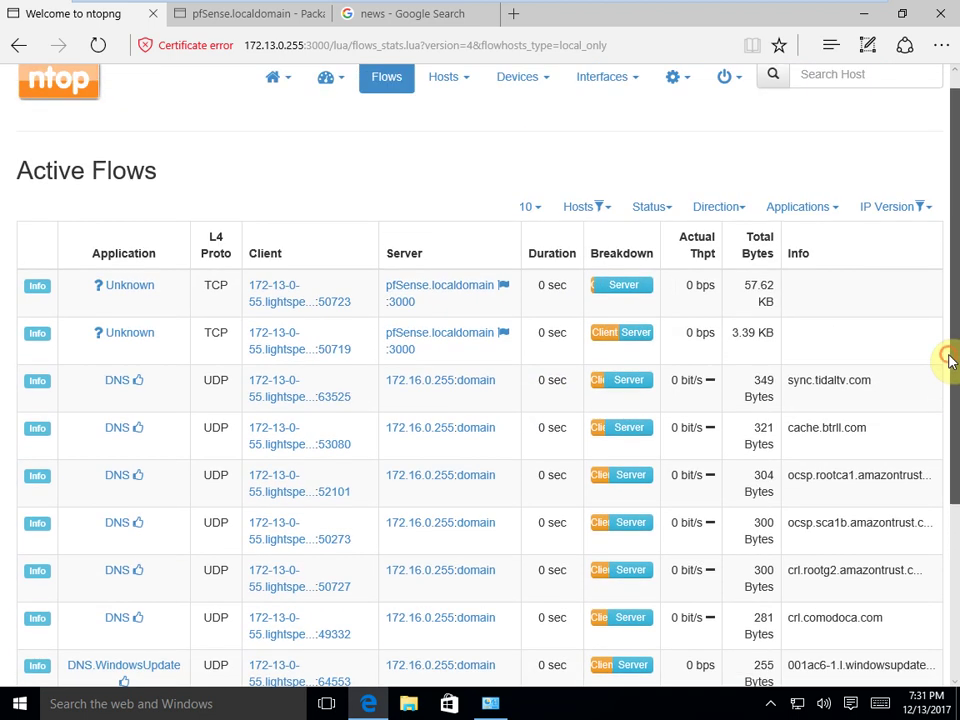
pyautogui.click(596, 208)
pyautogui.click(622, 184)
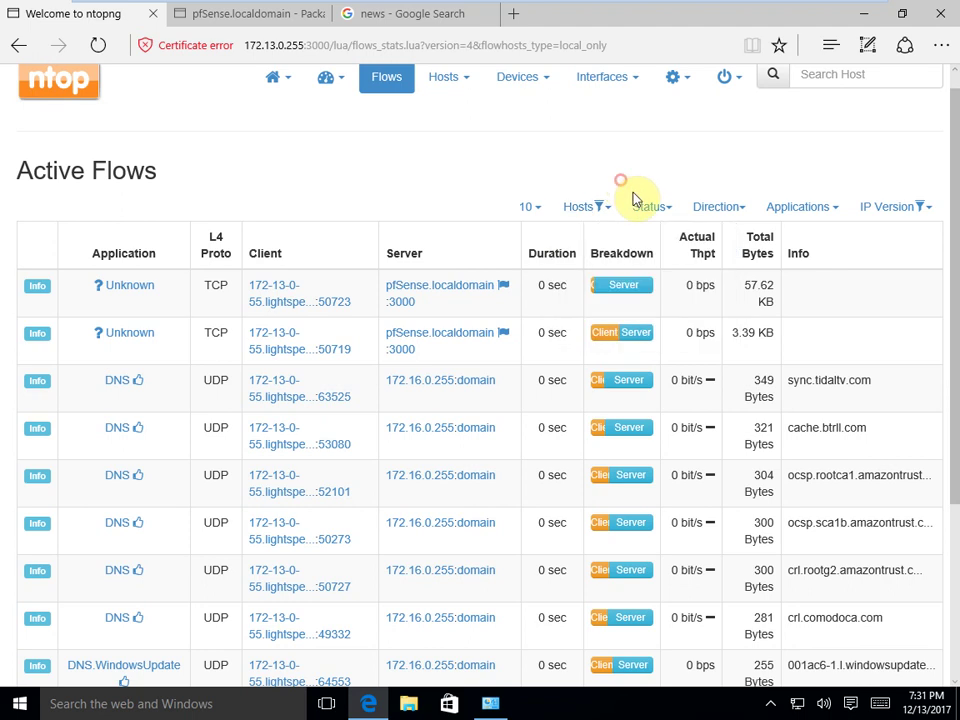
# - Set the active flows' status filter to All Flows and the hosts filter to All Hosts
pyautogui.click(649, 207)
pyautogui.click(651, 241)
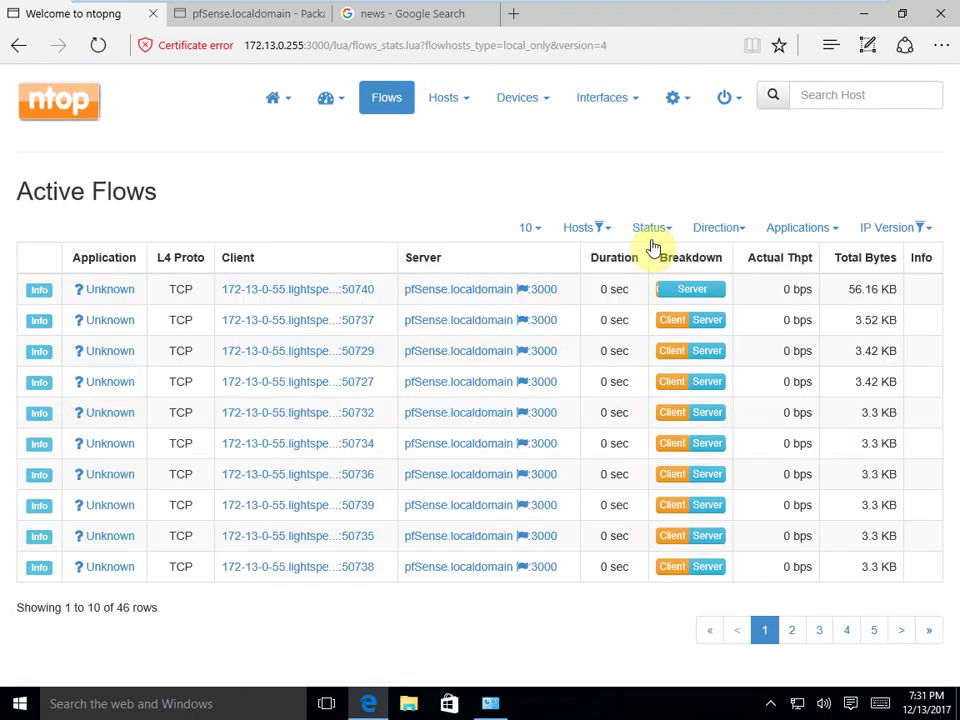
pyautogui.click(598, 229)
pyautogui.click(596, 257)
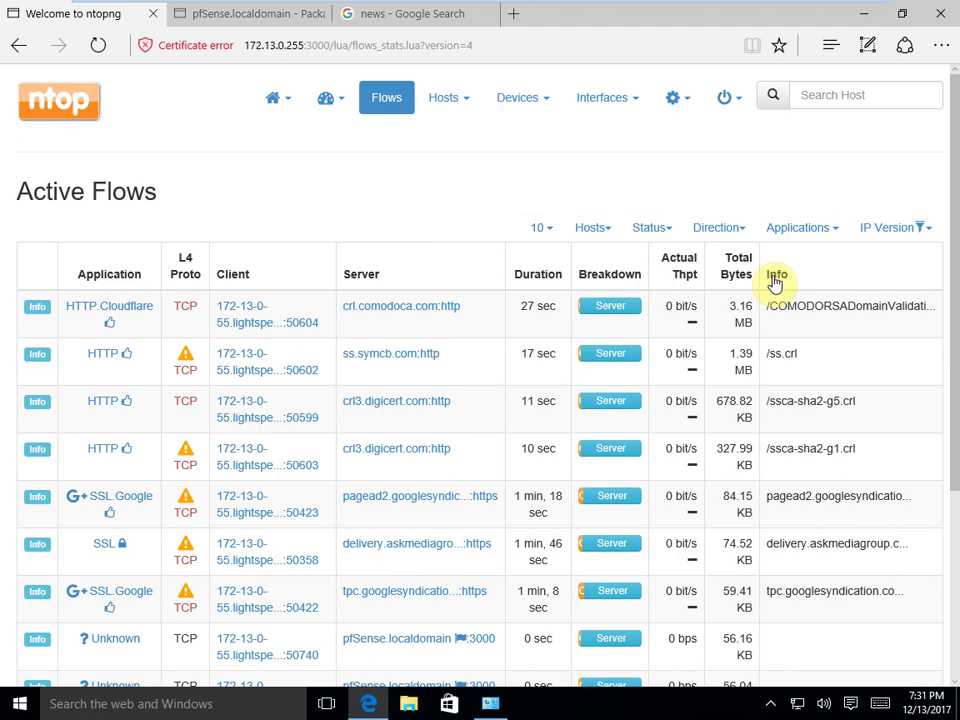
# - Open the Networks statistics page to view host counts, throughput and traffic per network
pyautogui.click(446, 100)
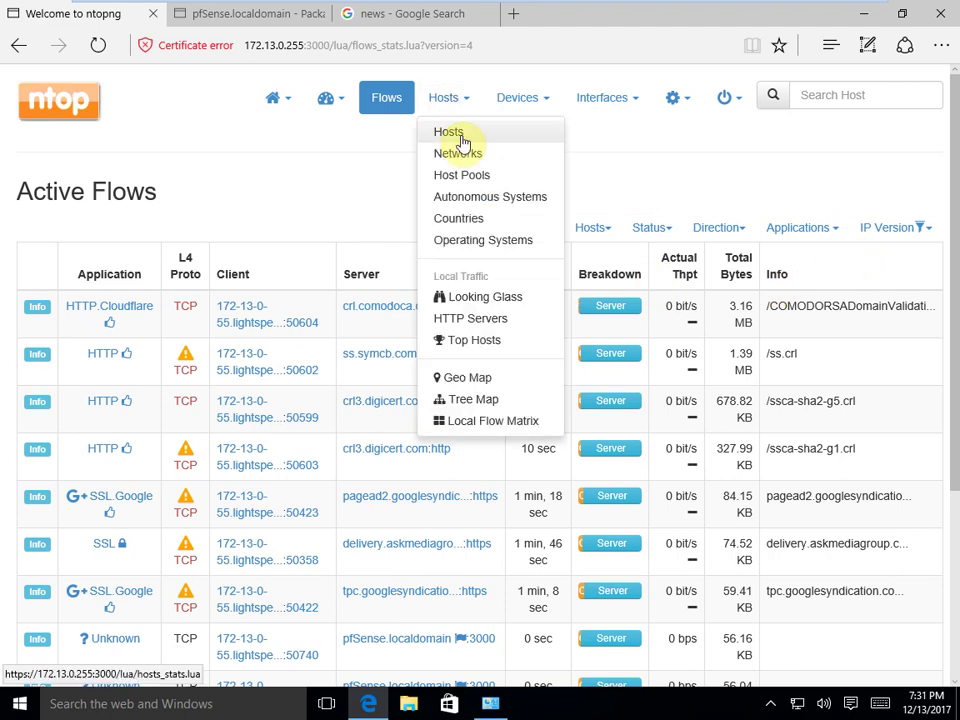
pyautogui.click(390, 195)
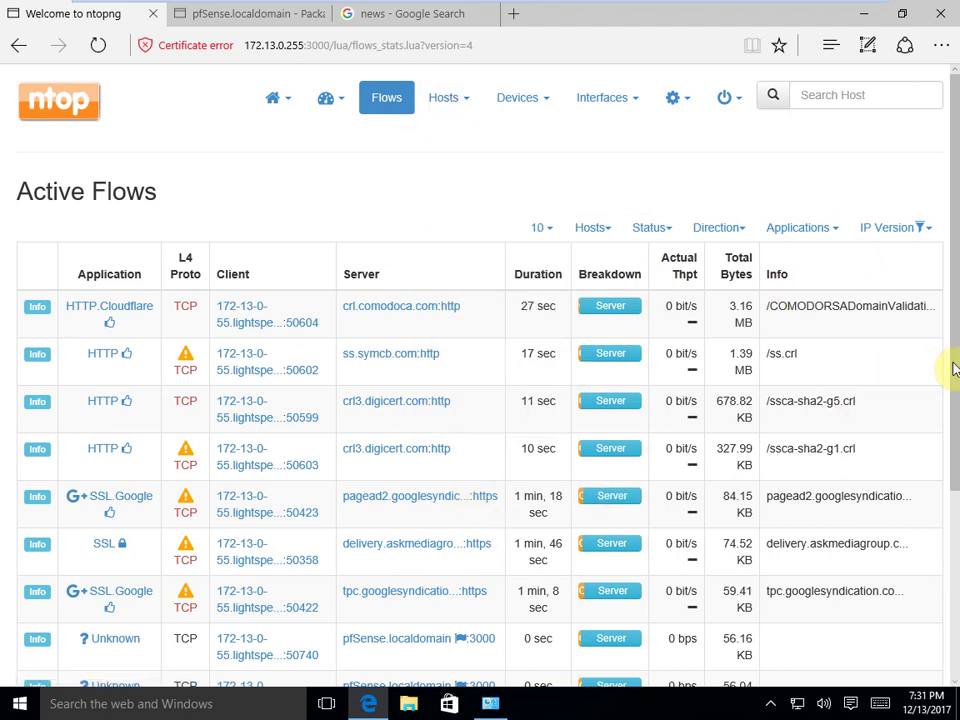
pyautogui.moveTo(954, 366)
pyautogui.mouseDown()
pyautogui.moveTo(955, 435)
pyautogui.moveTo(956, 358)
pyautogui.mouseUp()
pyautogui.click(461, 103)
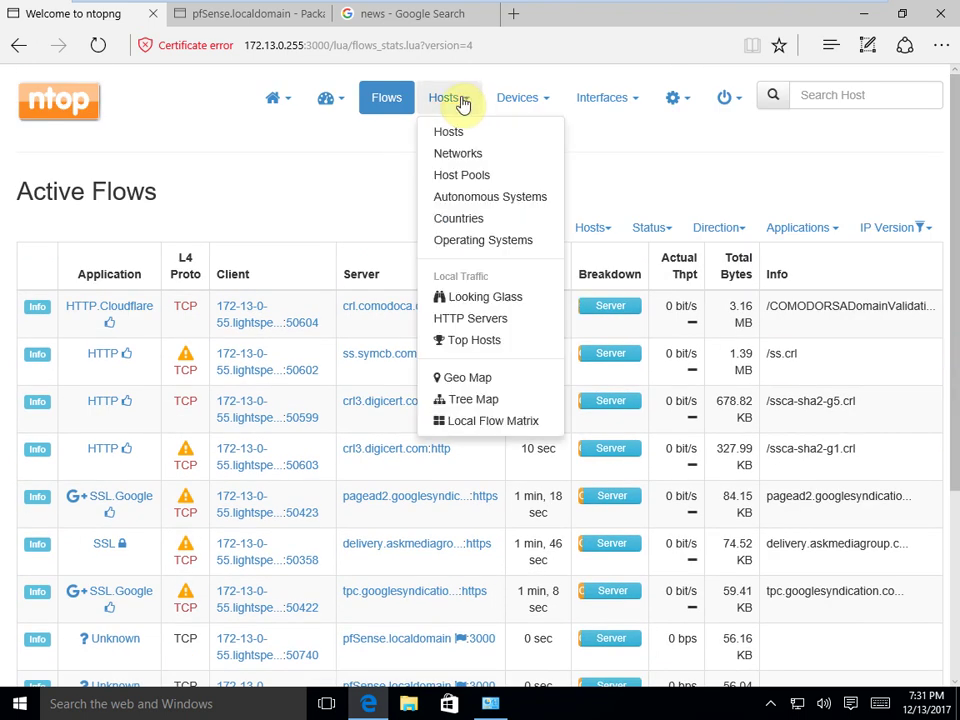
pyautogui.click(455, 158)
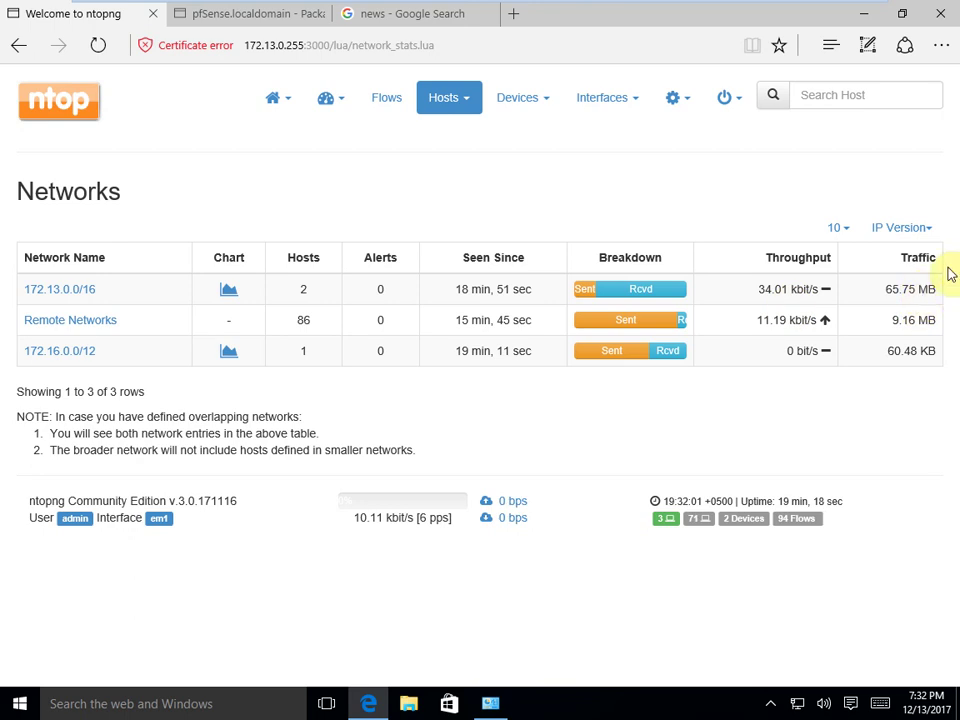
pyautogui.click(619, 100)
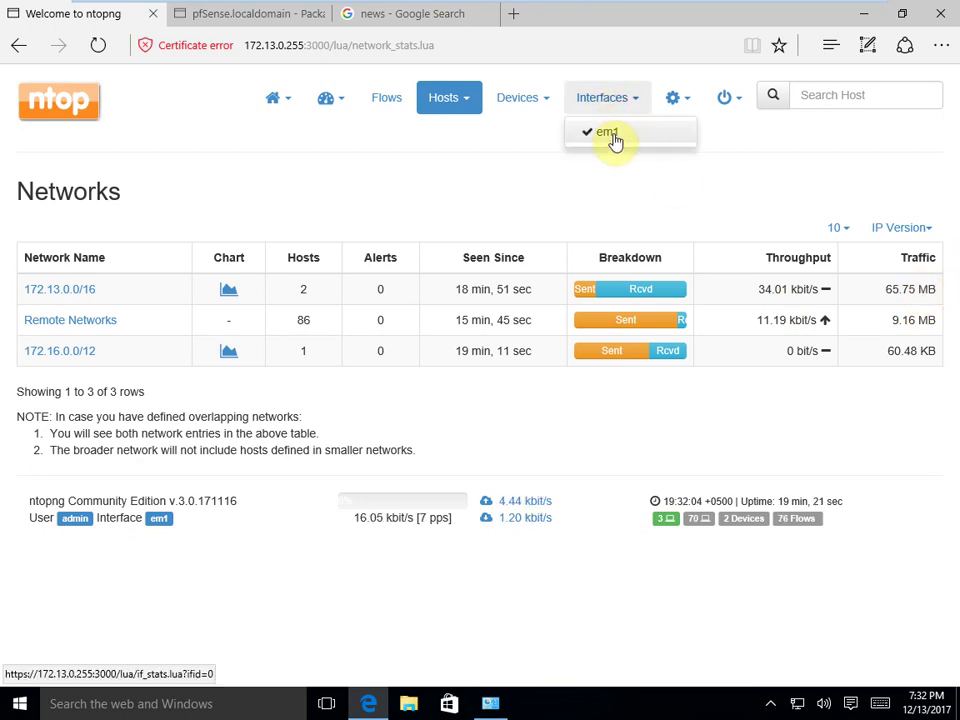
pyautogui.click(531, 152)
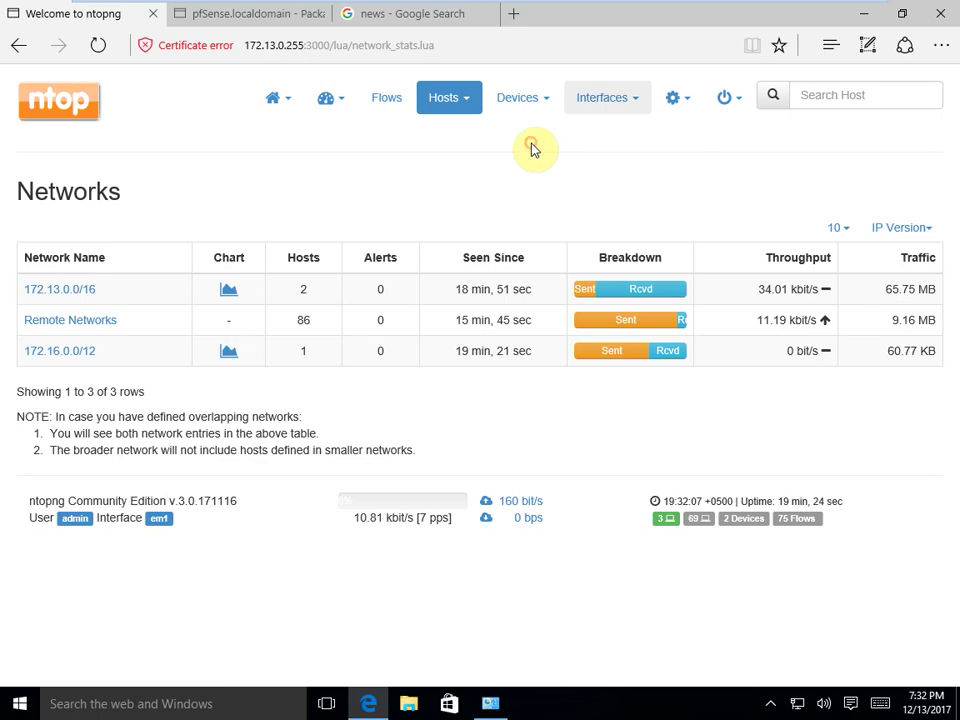
pyautogui.click(678, 104)
pyautogui.click(590, 146)
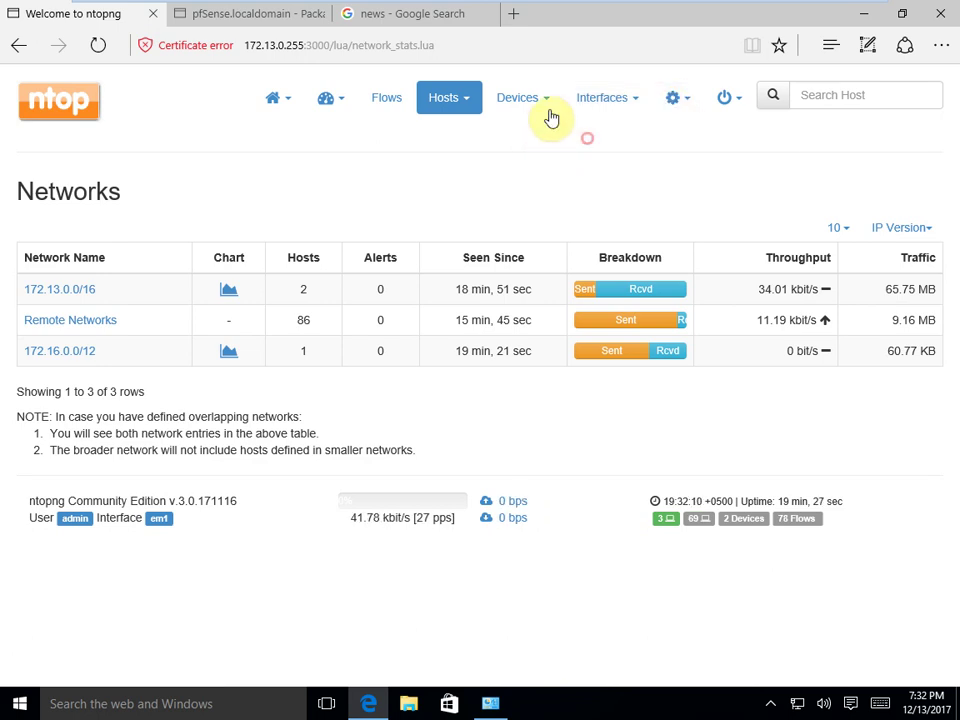
pyautogui.click(517, 104)
# - View the hosts grouped by operating system and the list of local HTTP servers
pyautogui.click(446, 99)
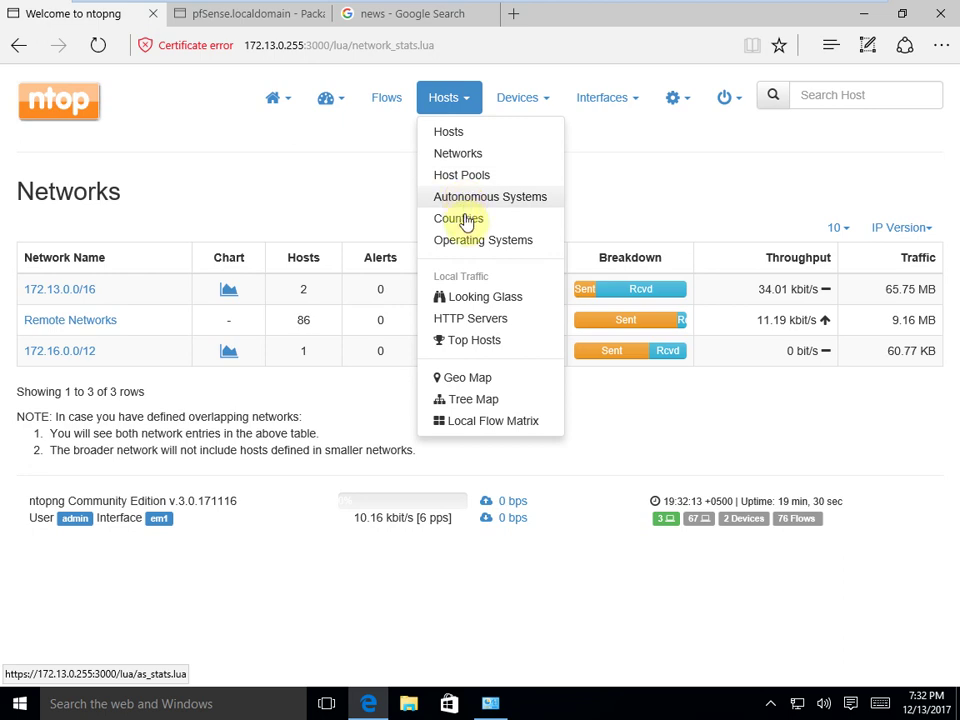
pyautogui.click(468, 246)
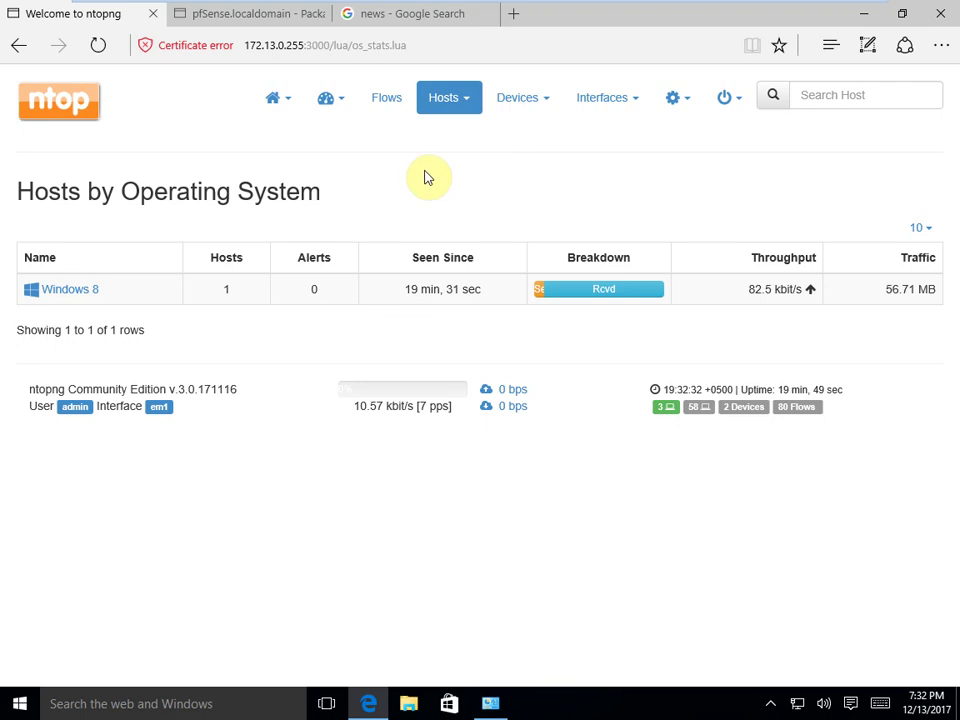
pyautogui.click(443, 99)
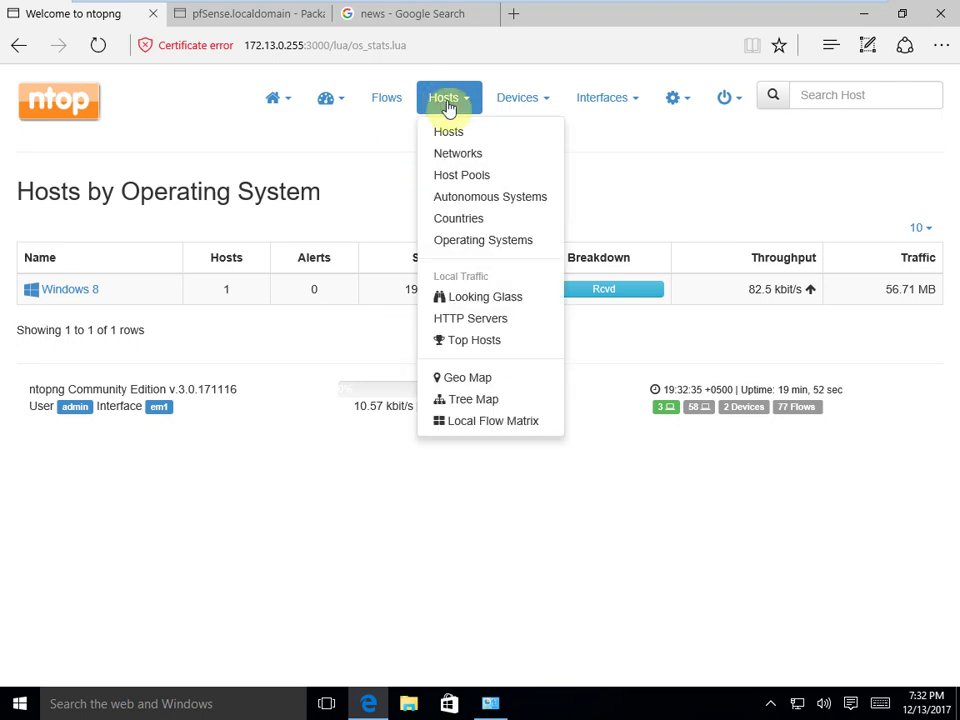
pyautogui.click(511, 323)
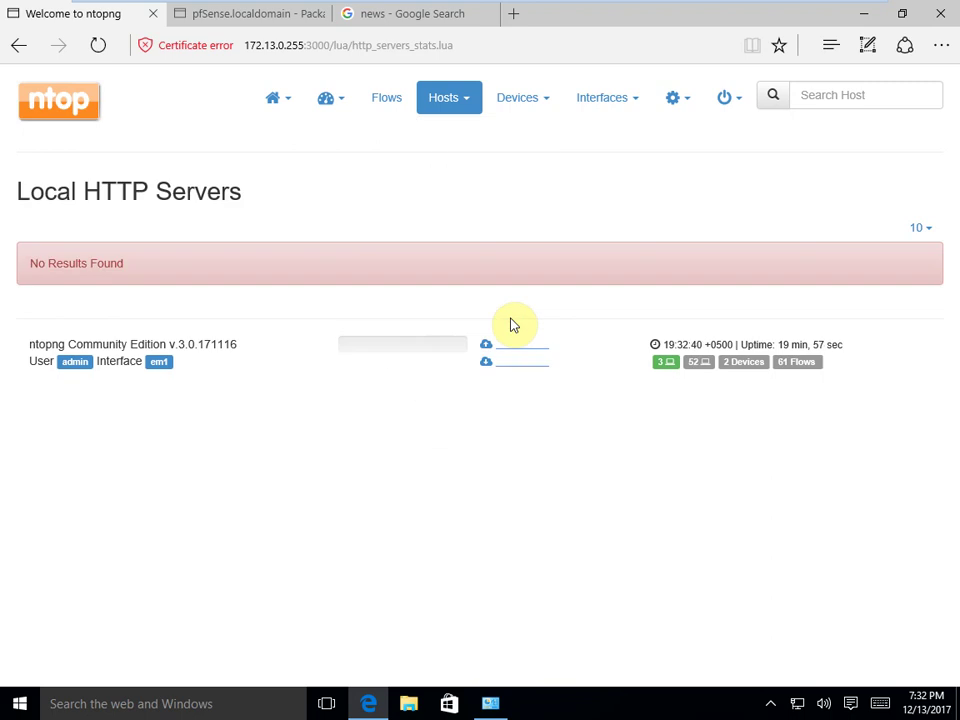
# - Reopen the active flows list and open the host details of pfSense.localdomain
pyautogui.click(468, 108)
pyautogui.click(388, 102)
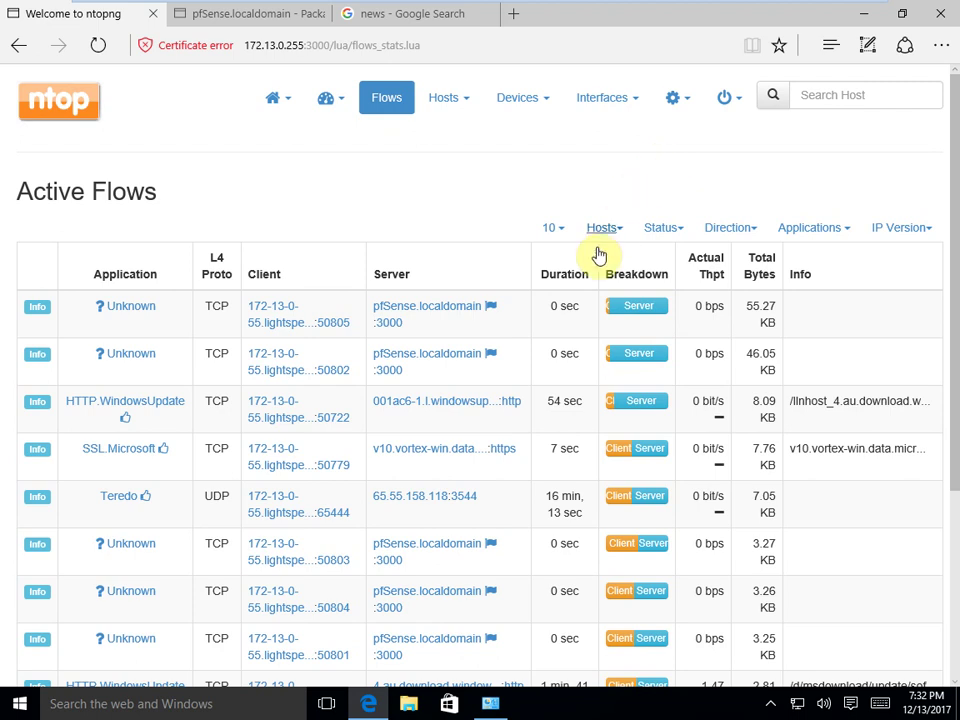
pyautogui.click(454, 315)
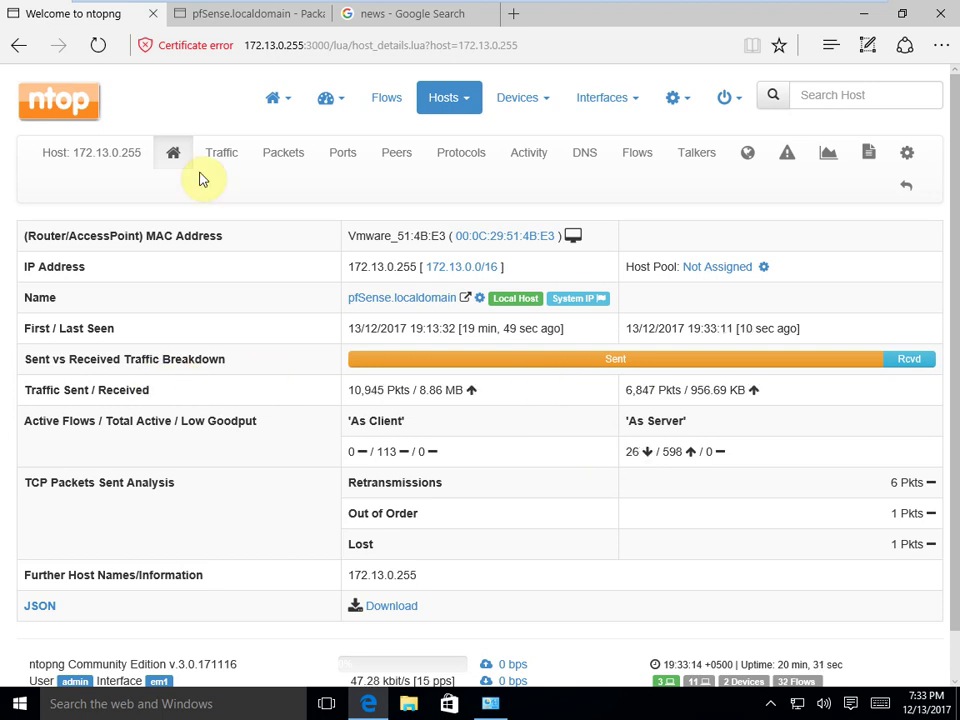
# - Return to the Traffic Dashboard and view its top client and server ports charts
pyautogui.moveTo(337, 108)
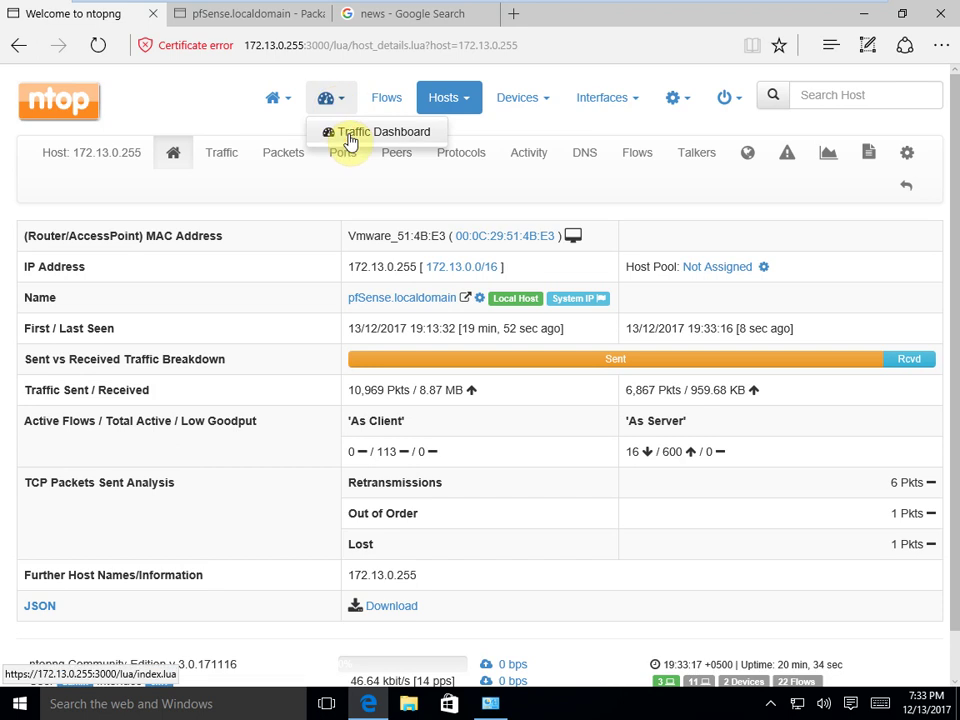
pyautogui.click(334, 132)
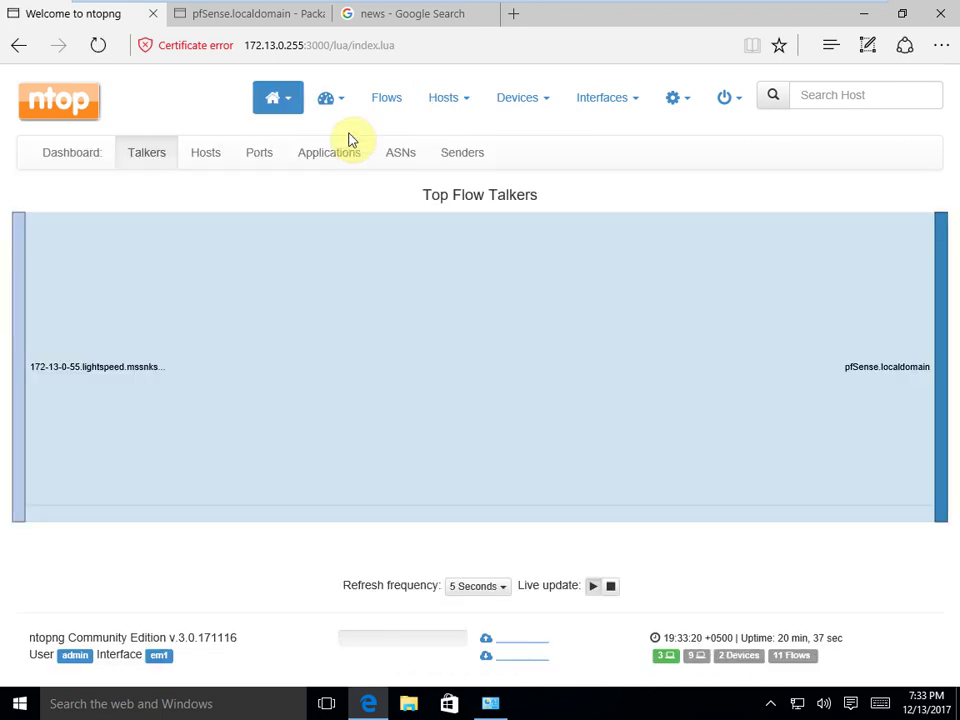
pyautogui.click(256, 162)
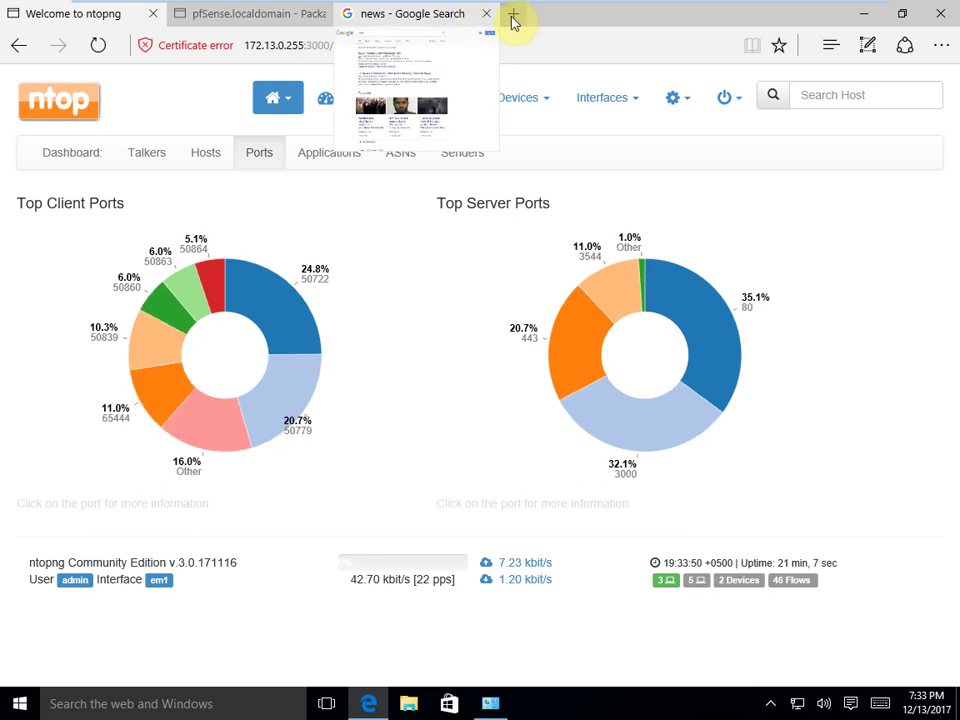
# - Load google.com in the browser tab with the news search and return to the ntopng ports dashboard
pyautogui.click(399, 15)
pyautogui.click(414, 46)
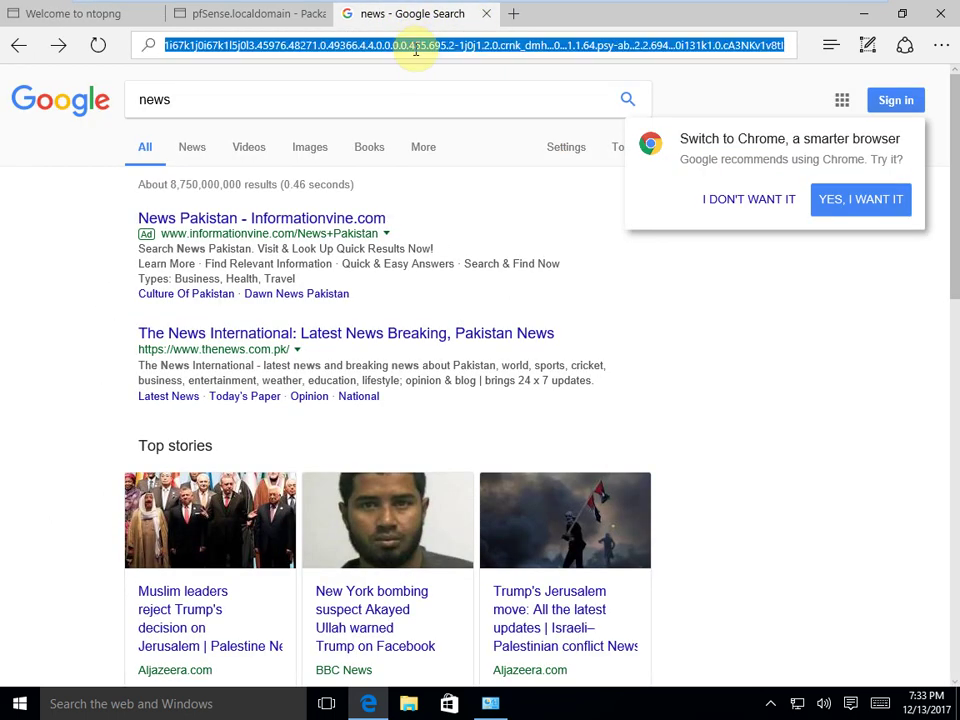
pyautogui.write('goo')
pyautogui.press('Return')
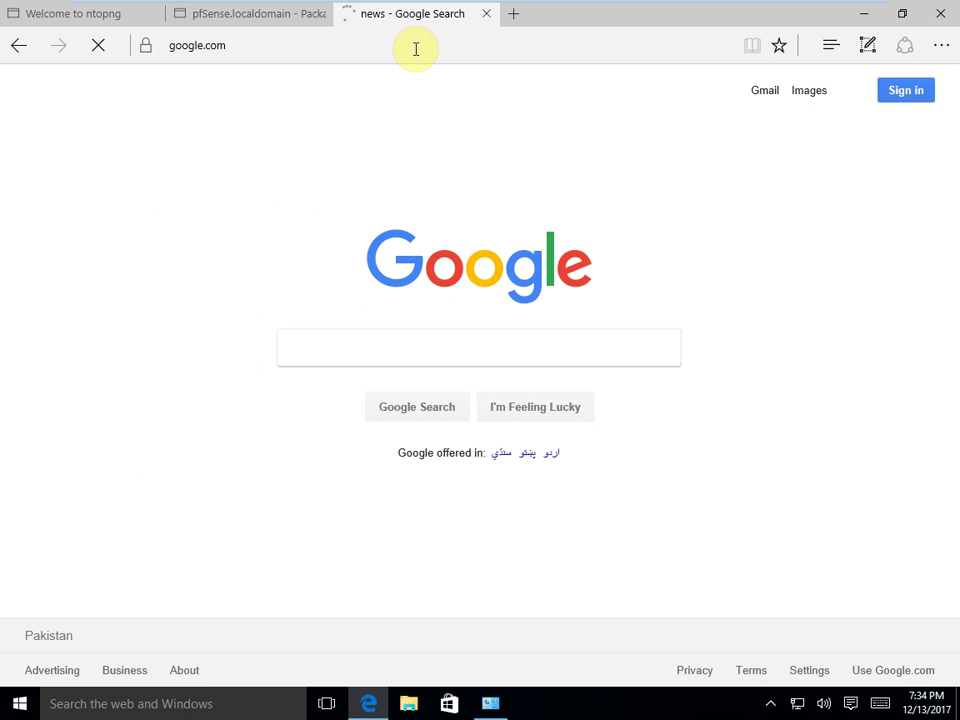
pyautogui.click(64, 15)
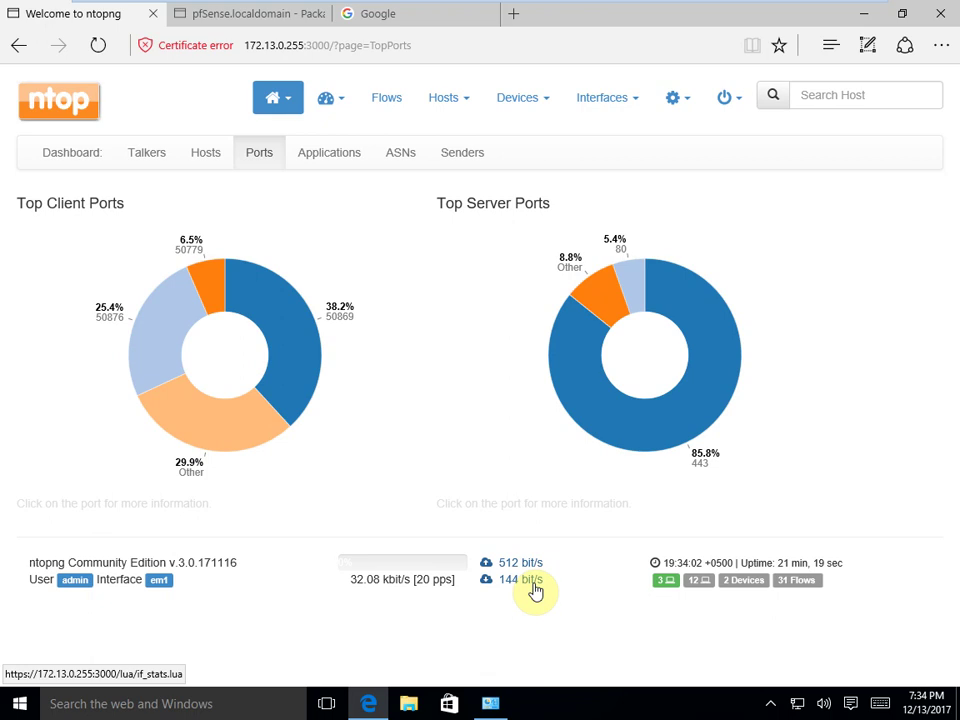
# - Open the em1 interface statistics and review its Packets and ARP pages
pyautogui.click(531, 582)
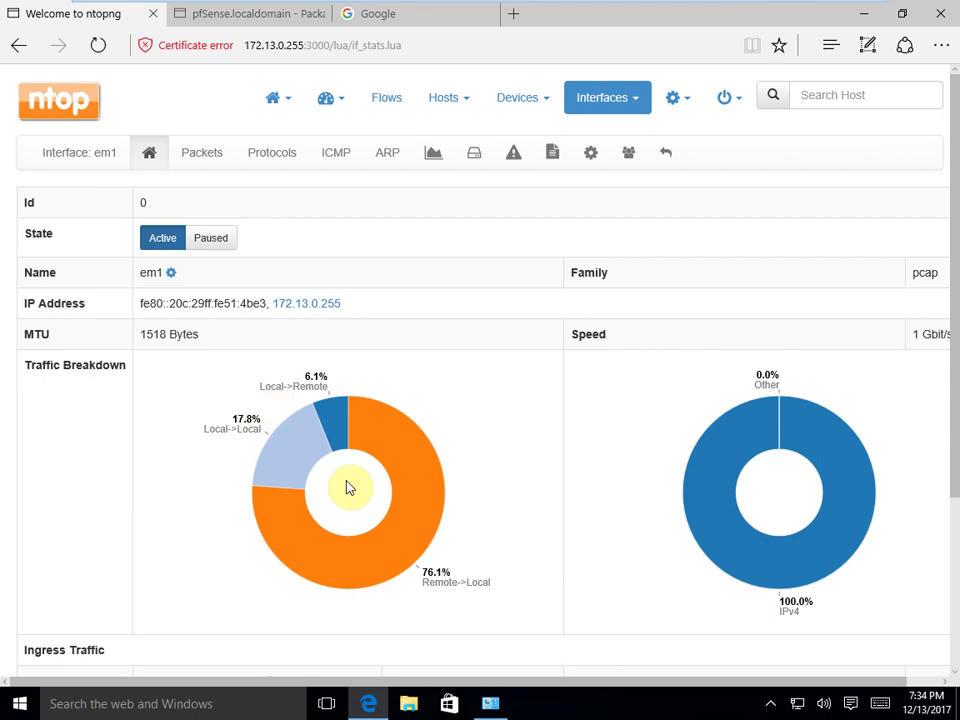
pyautogui.click(209, 169)
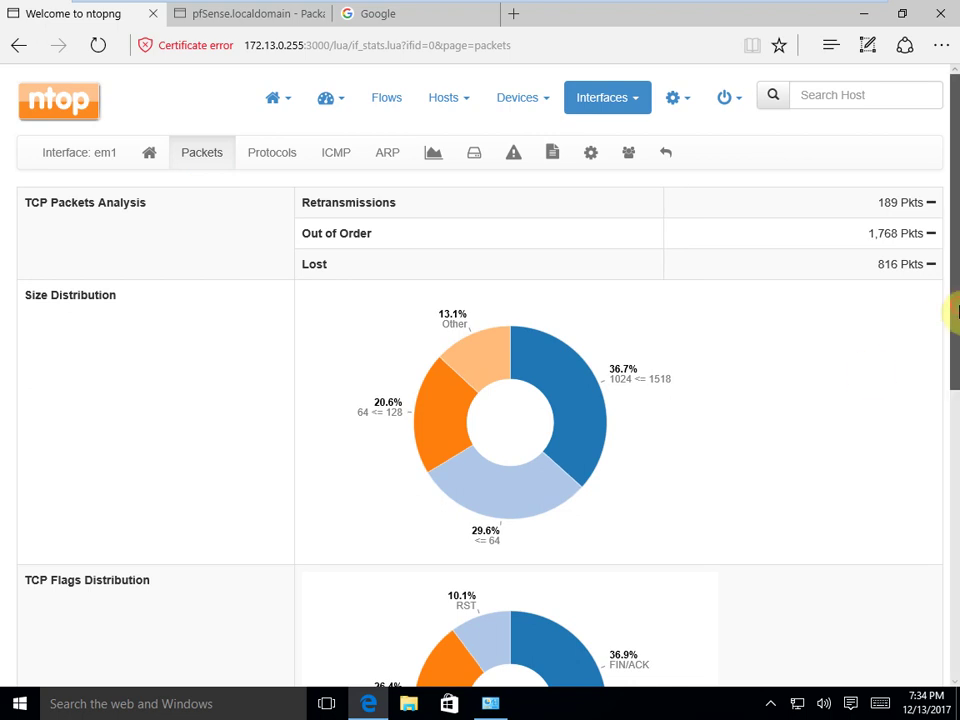
pyautogui.moveTo(948, 315)
pyautogui.mouseDown()
pyautogui.moveTo(955, 418)
pyautogui.moveTo(949, 293)
pyautogui.mouseUp()
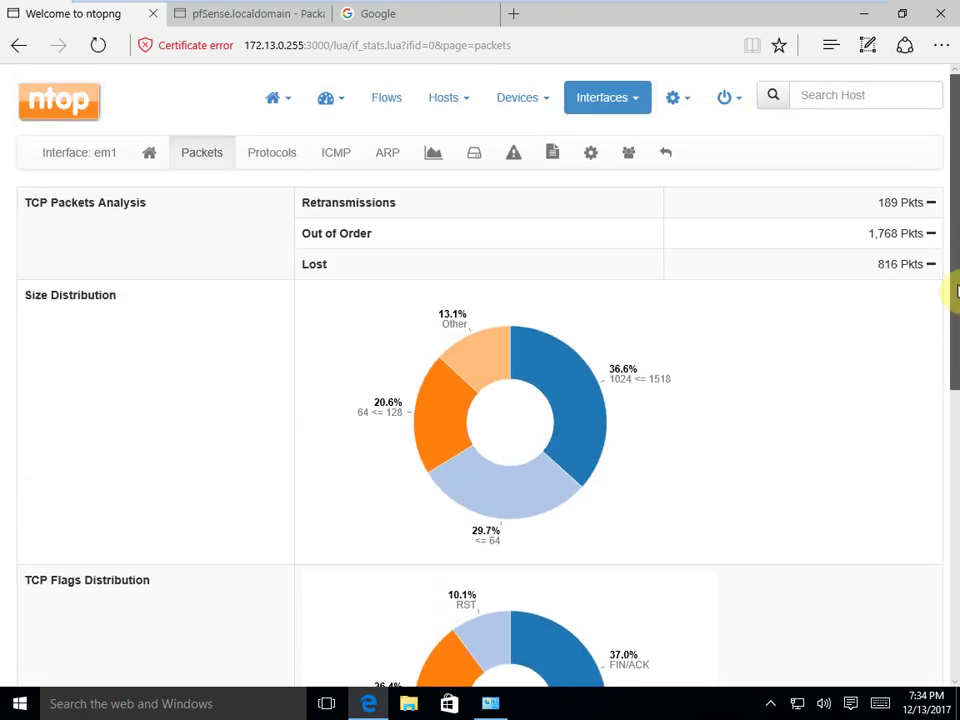
pyautogui.click(388, 160)
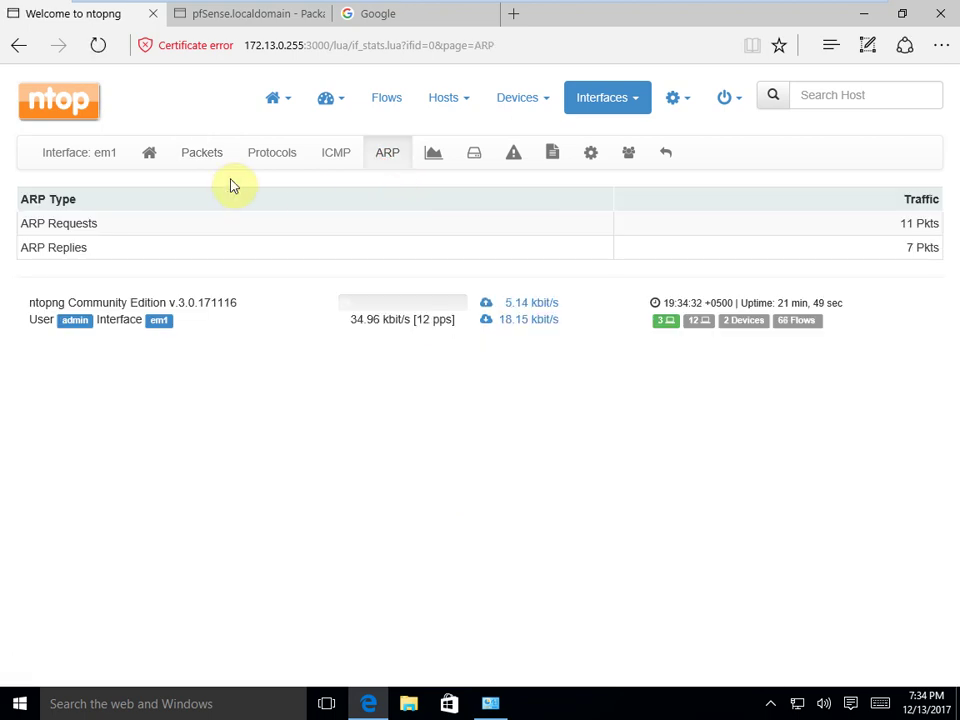
pyautogui.click(93, 155)
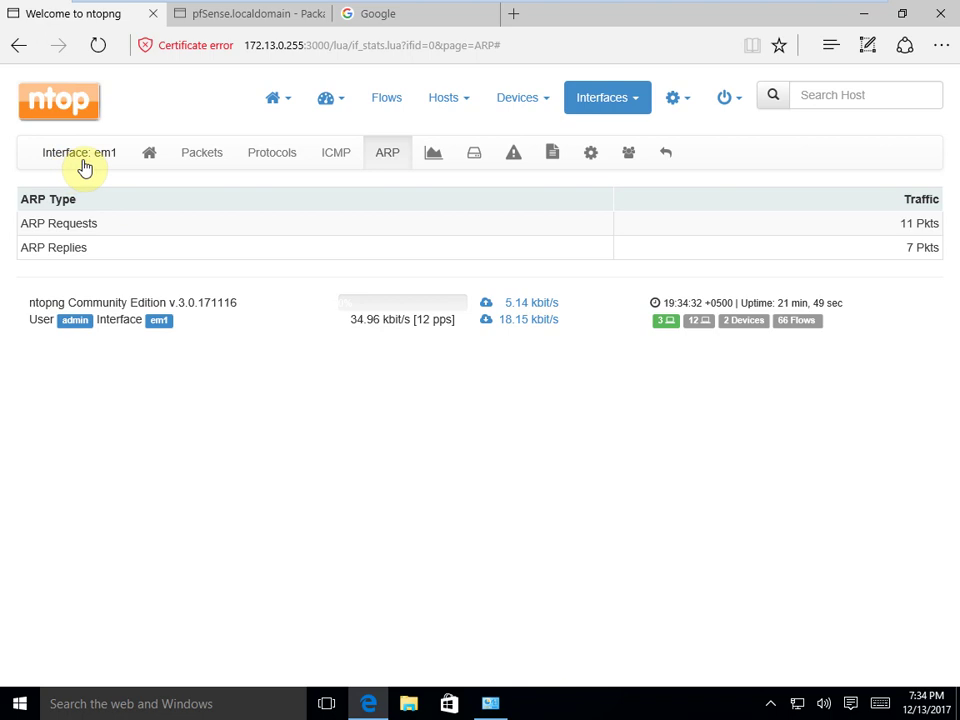